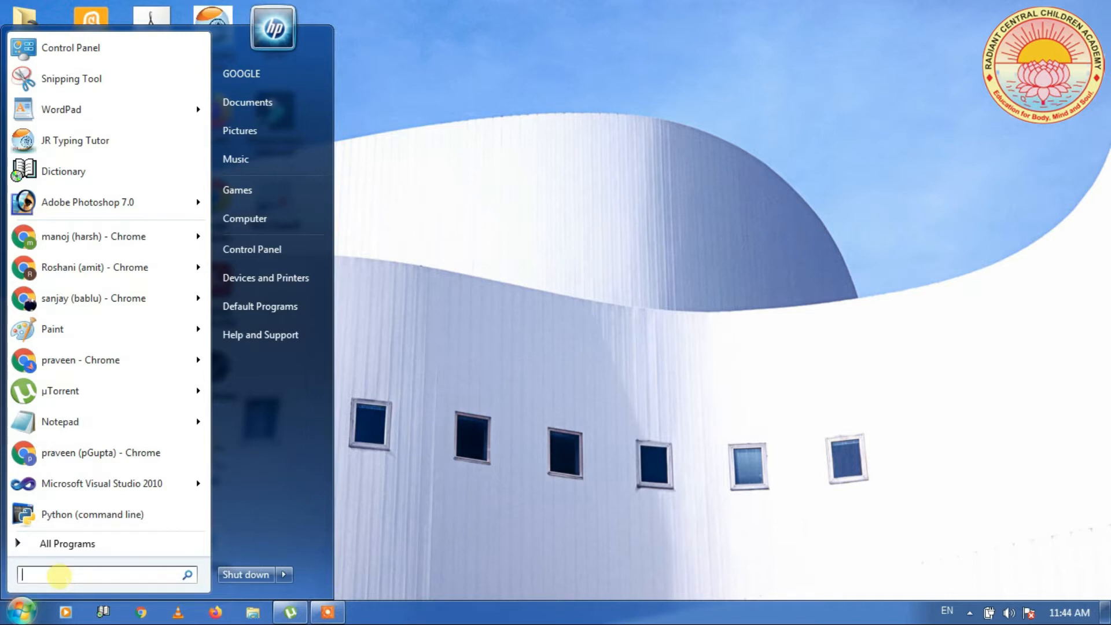
Step: Launch Excel 2013 and create a blank workbook
text(excel)
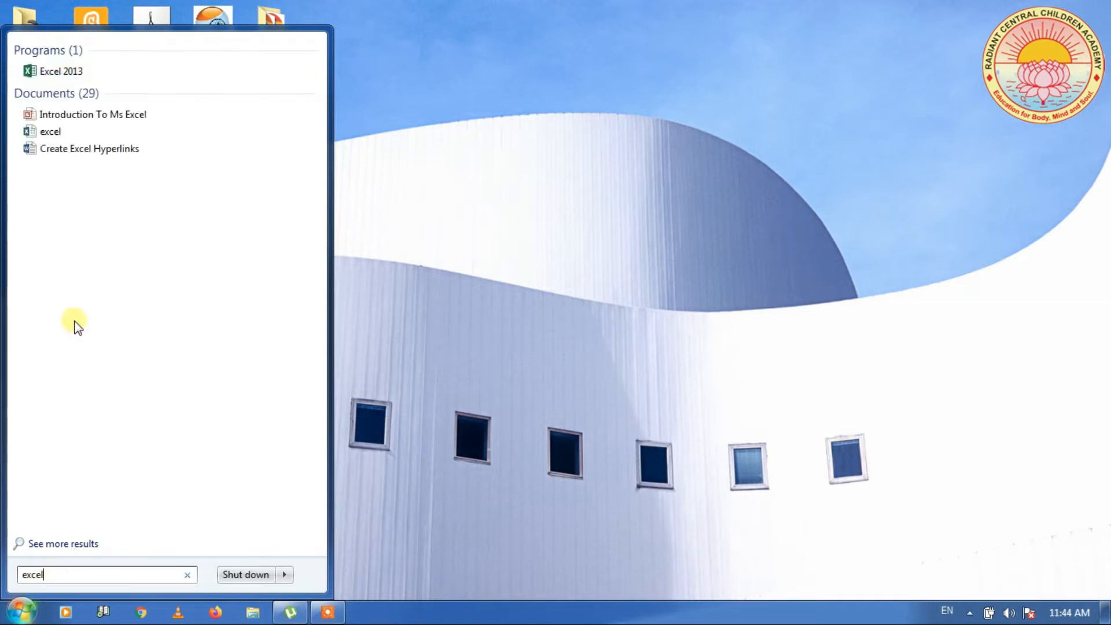
click(60, 74)
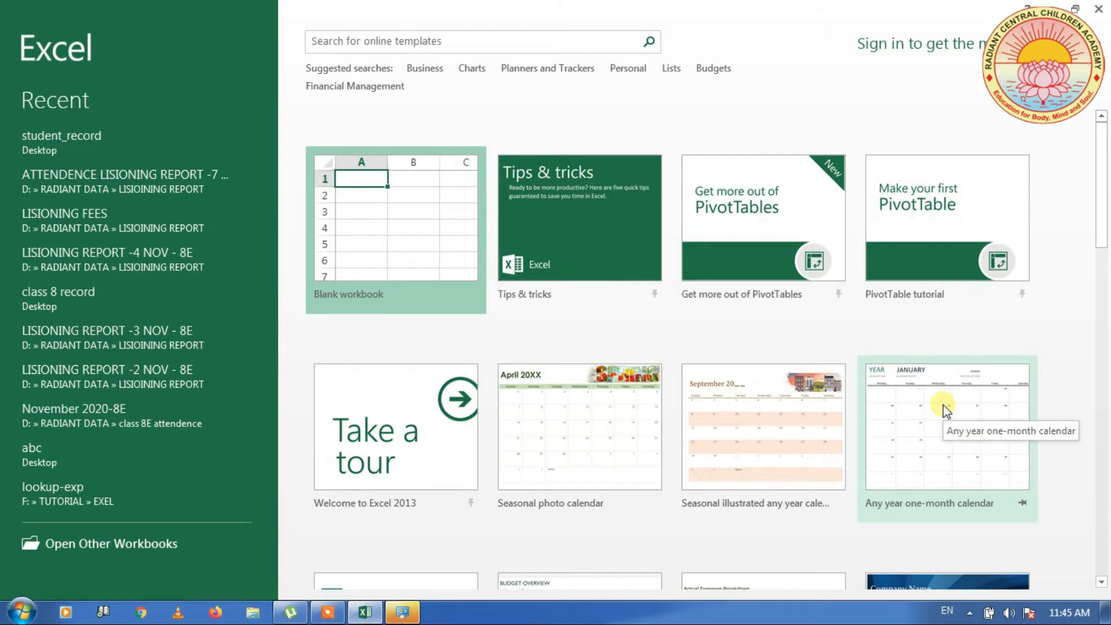
click(382, 240)
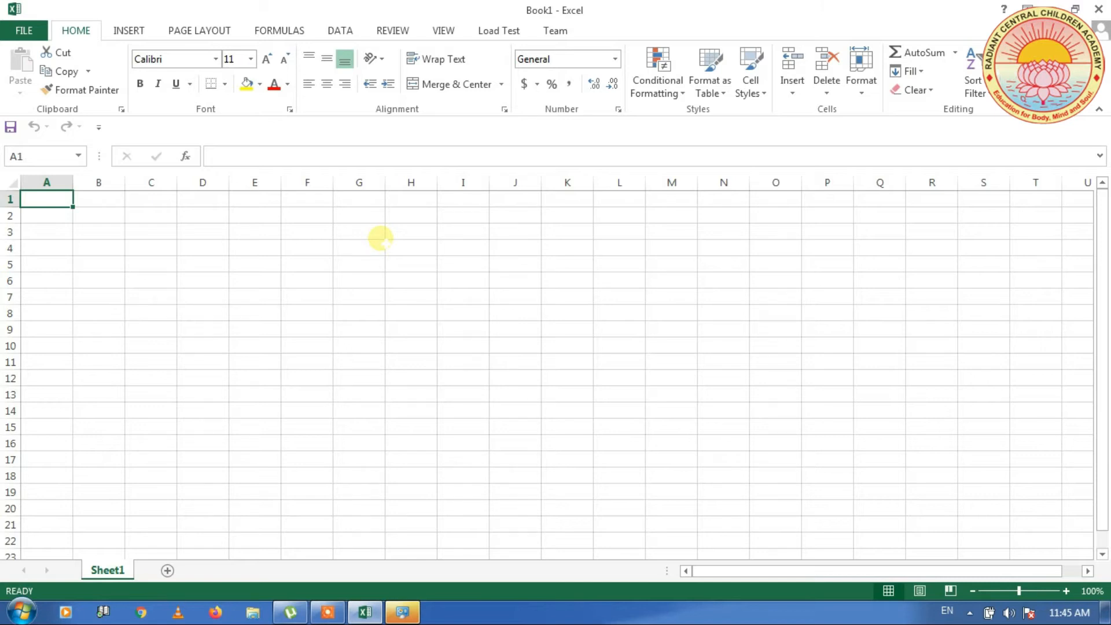
Step: Enter the column headings SN, NAME and CITY in cells A1 to C1
text(sn)
key(BackSpace)
key(BackSpace)
text(SM)
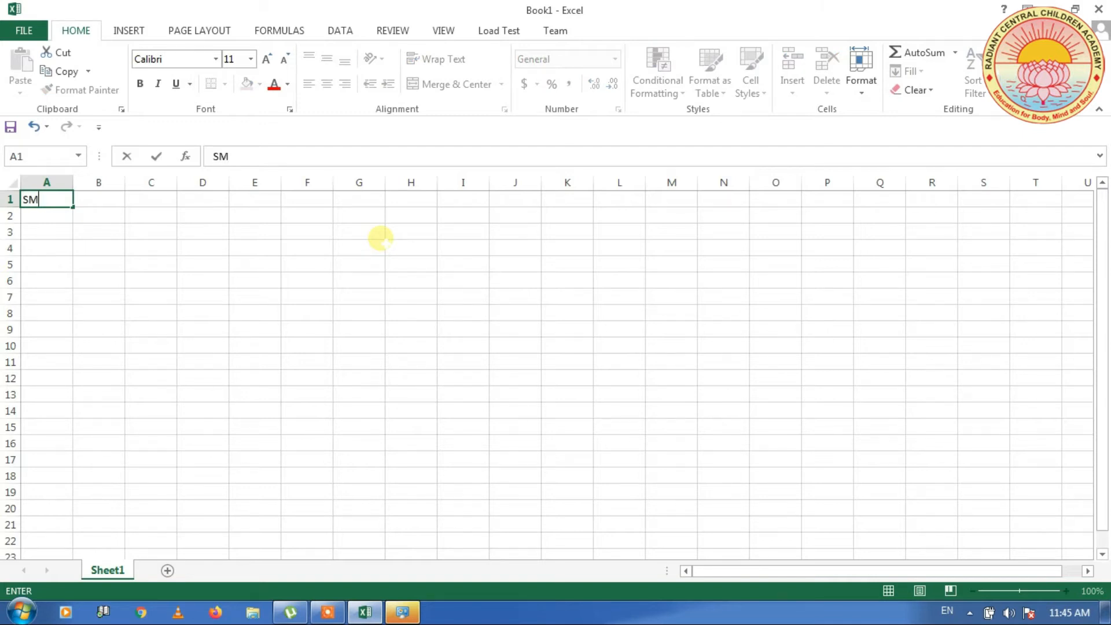
key(BackSpace)
text(N)
key(Tab)
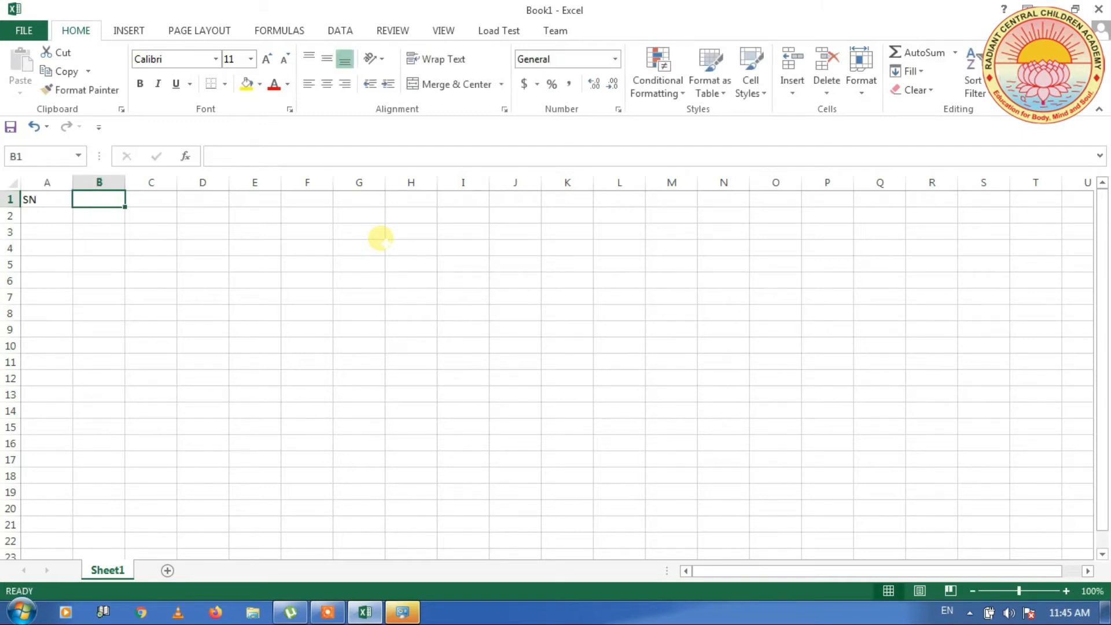
text(NAME)
key(Tab)
text(CITY)
key(Return)
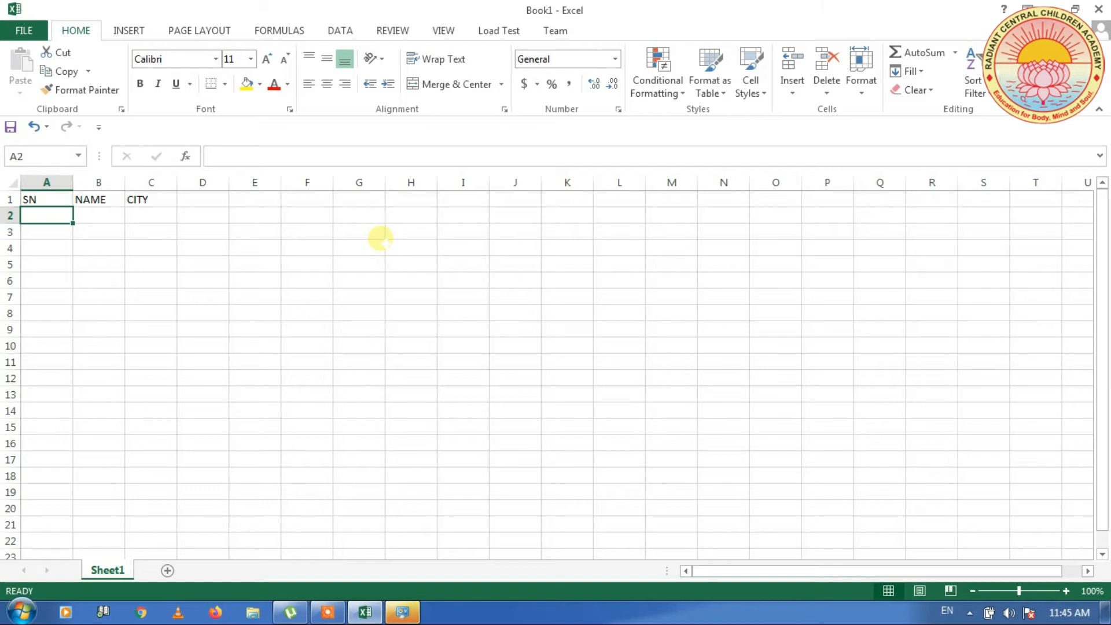
Step: Fill row 2 with serial number 1, the first student's name and the city ALLD
text(1)
key(Tab)
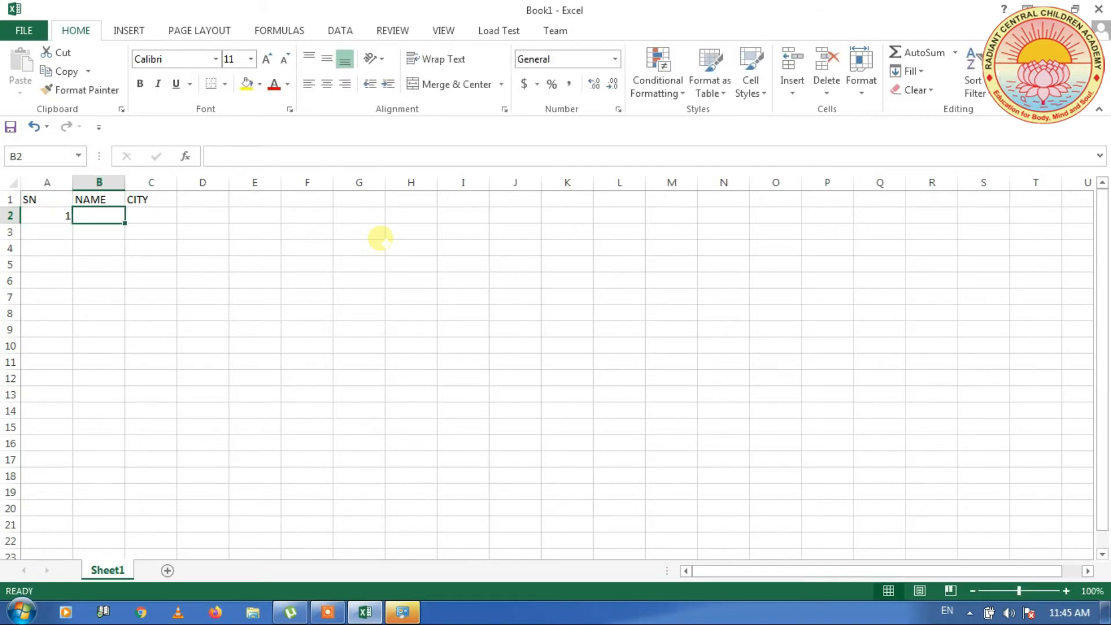
text(RAJU)
key(Tab)
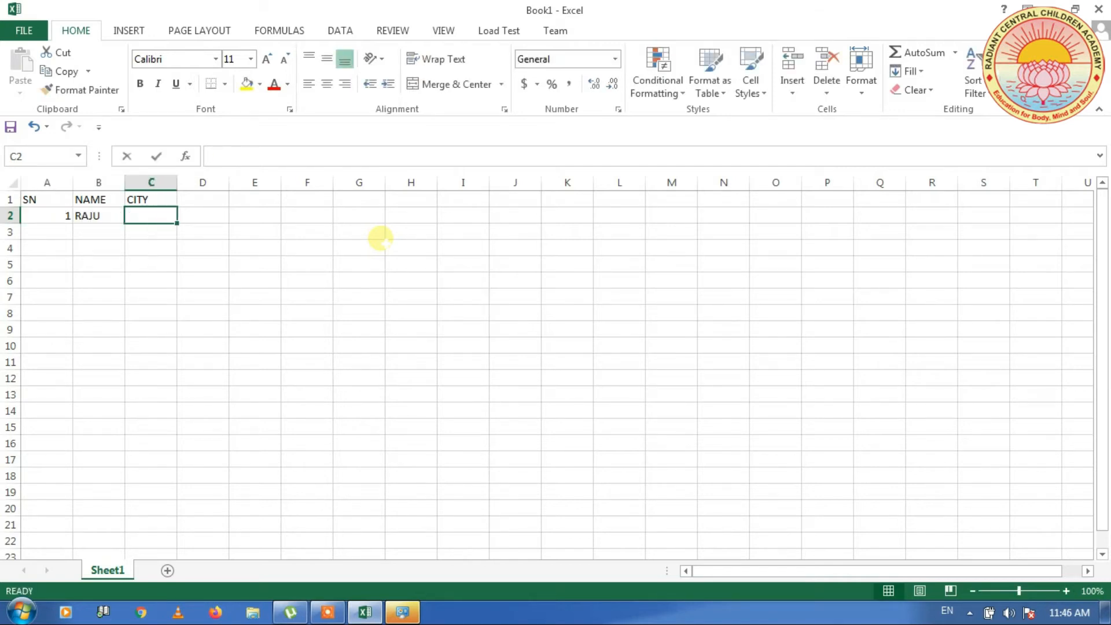
text(ALLD)
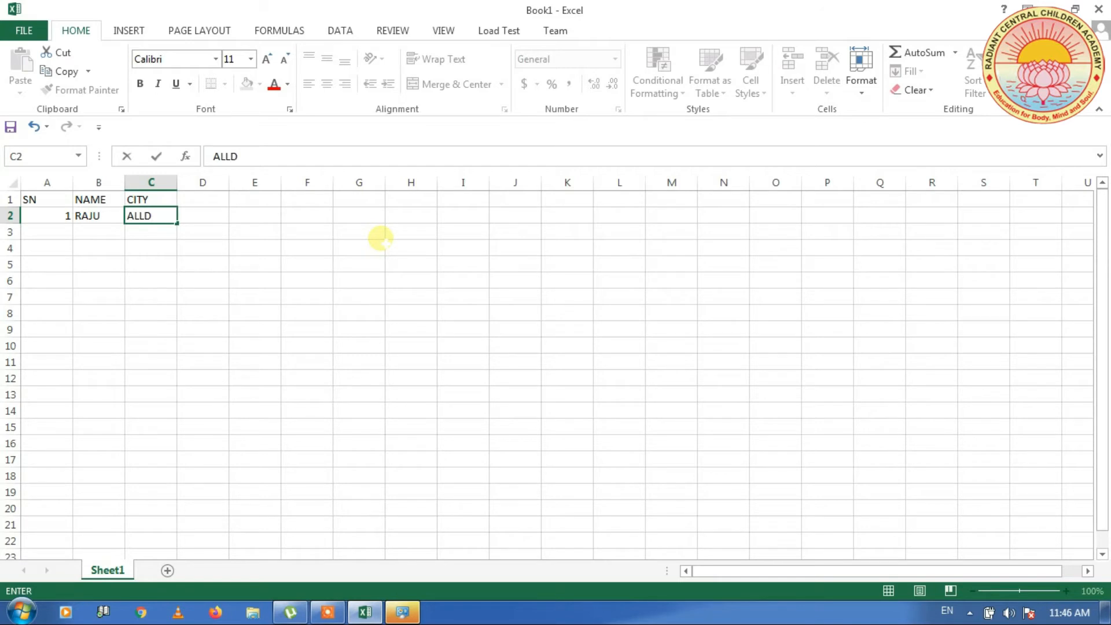
key(Return)
Step: Fill row 3 with serial number 2, the second student's name and the city ALLD
text(2)
key(Tab)
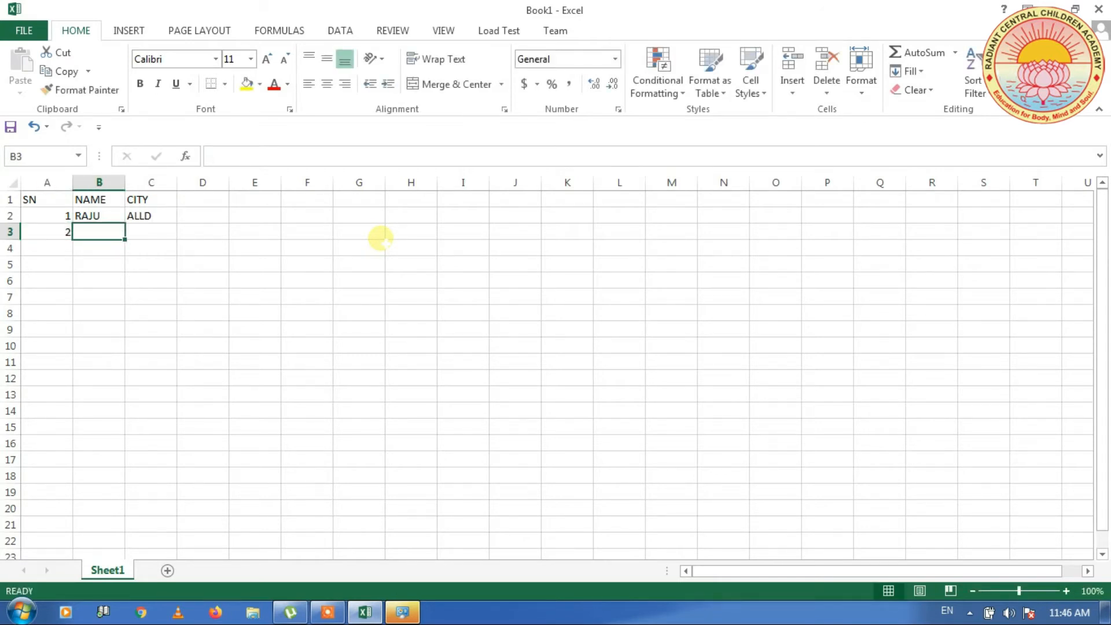
text(AMIT)
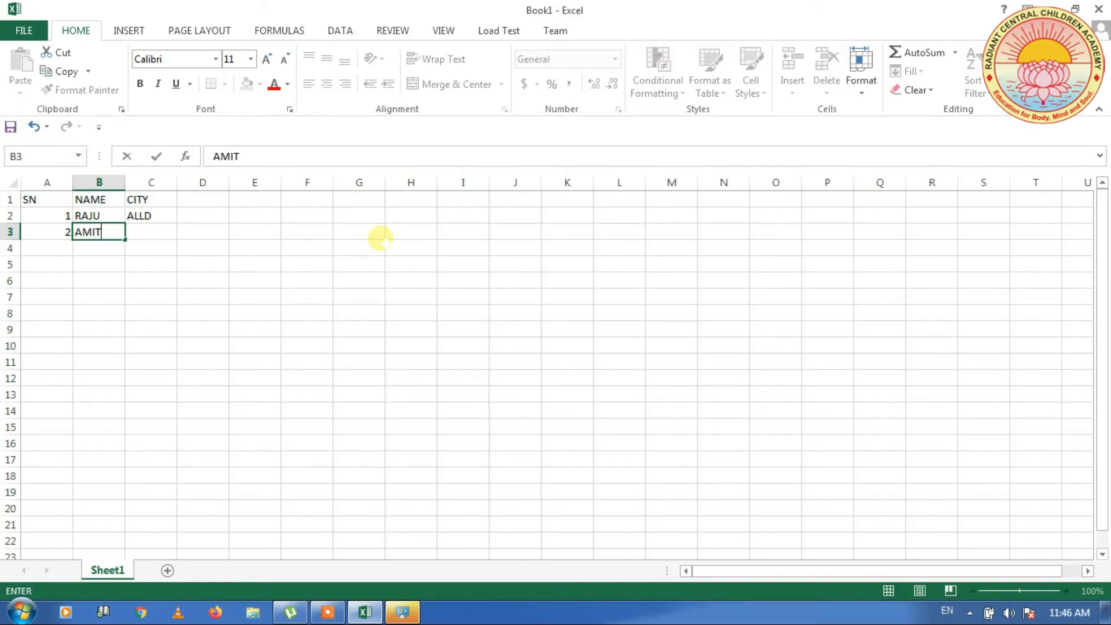
key(Tab)
text(ALLD)
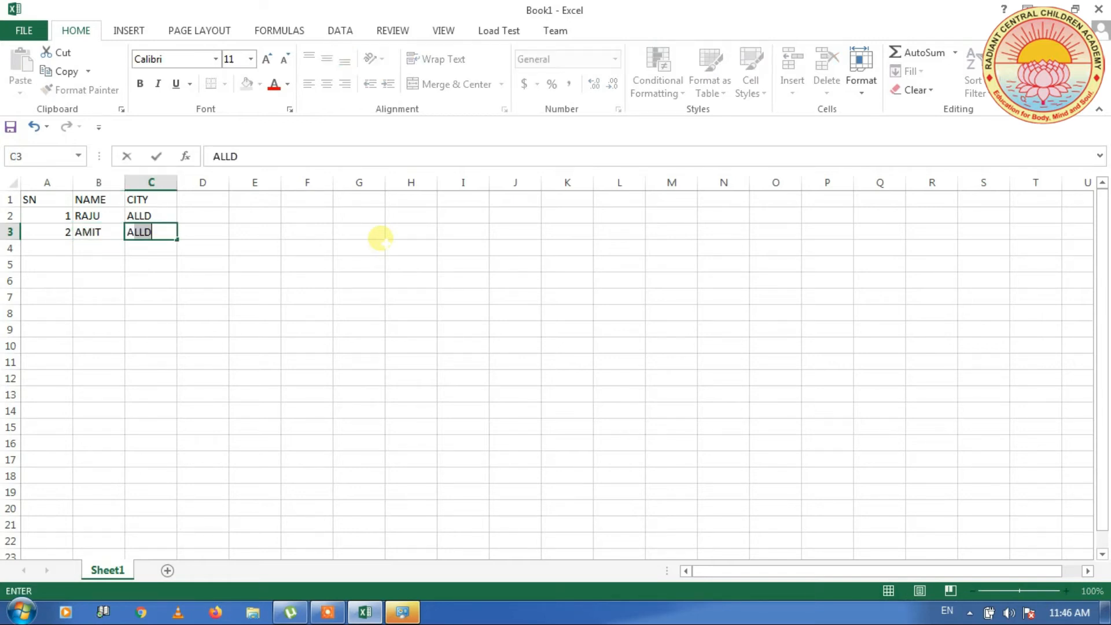
key(Tab)
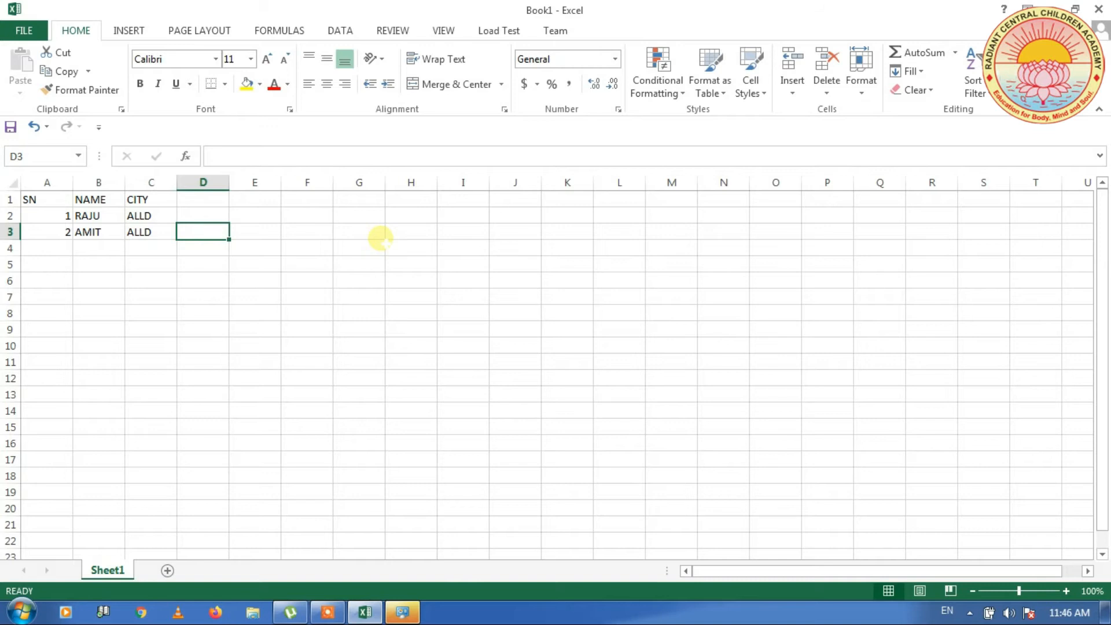
key(Return)
Step: Fill row 4 with serial number 3, the third student's name and the city ALLD
text(3)
key(Tab)
text(SUMIT)
key(Tab)
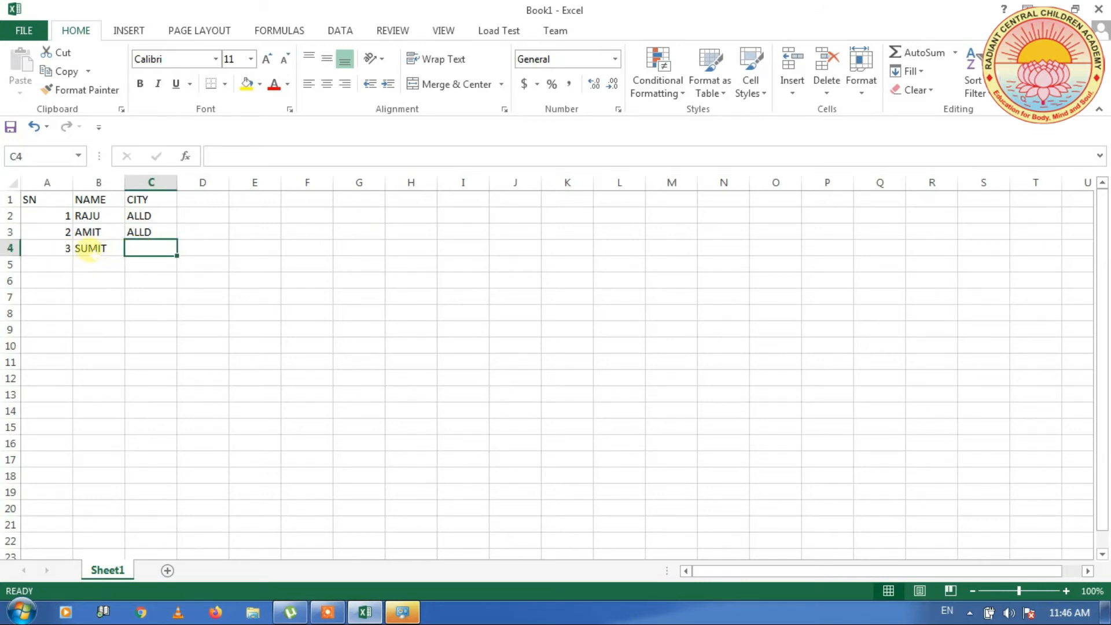
text(ALLD)
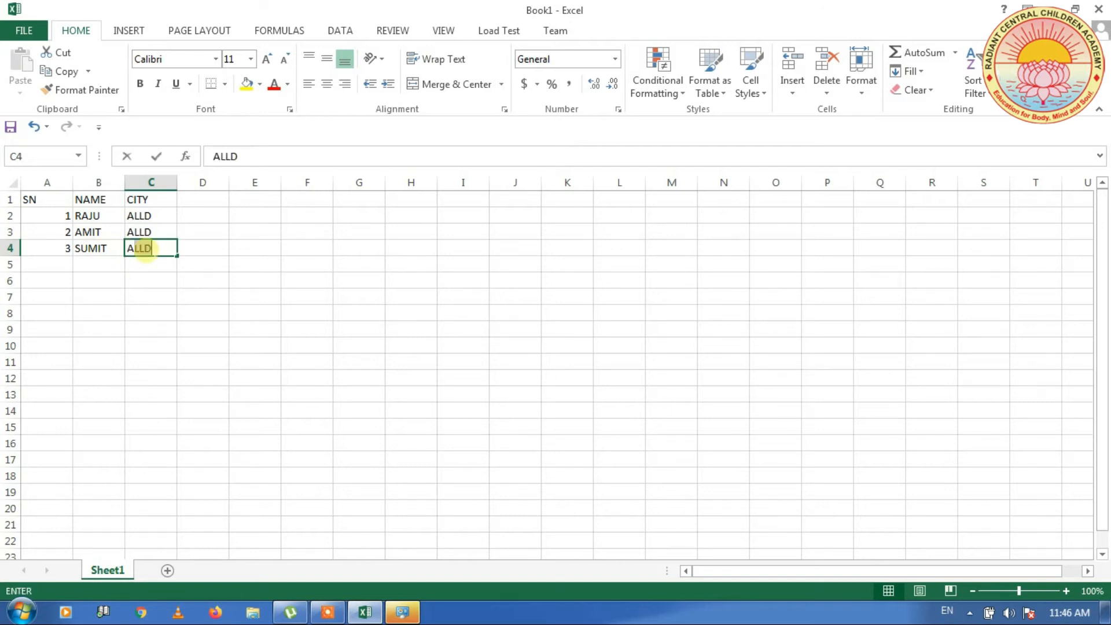
key(Return)
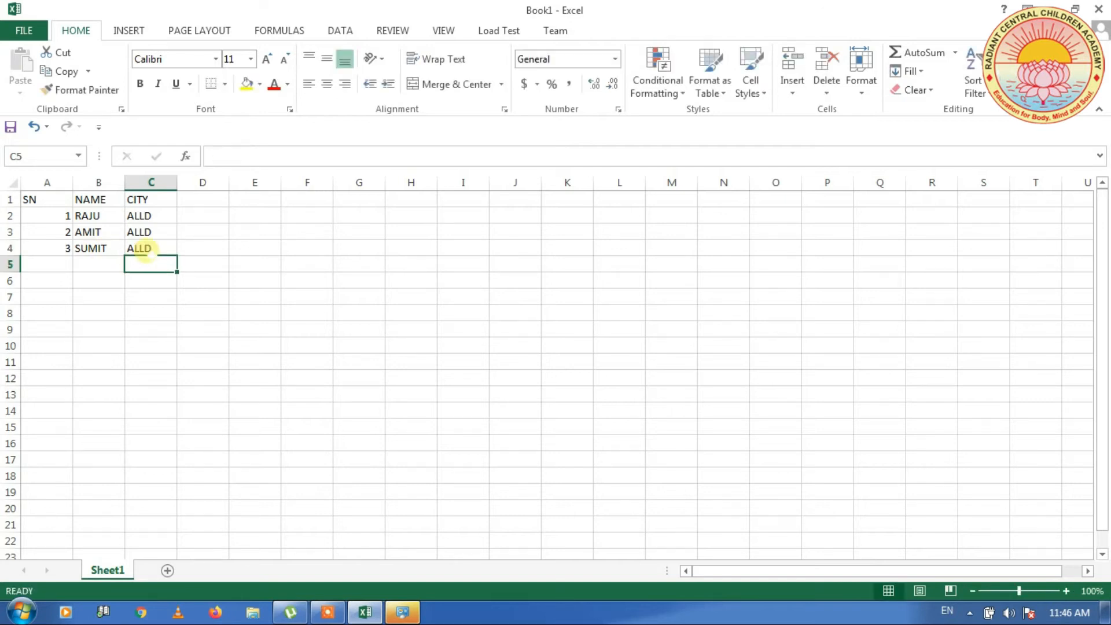
Step: Fill row 5 with serial number 4, the fourth student's name and the city ALLD
key(Left)
key(Left)
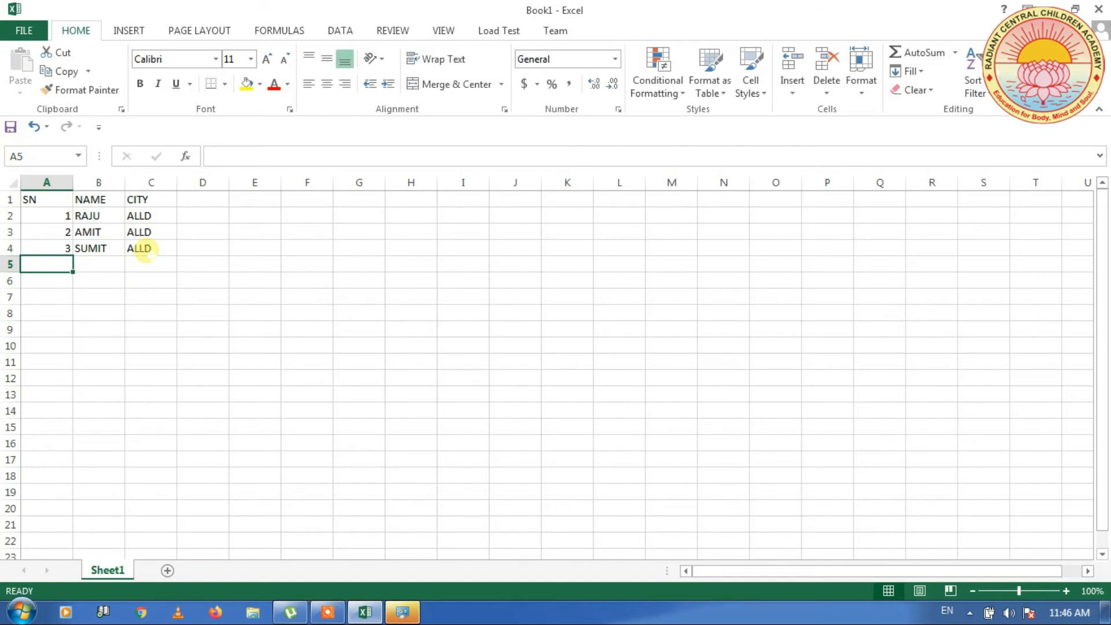
text(4)
key(Tab)
text(ANU)
key(Tab)
text(ALL)
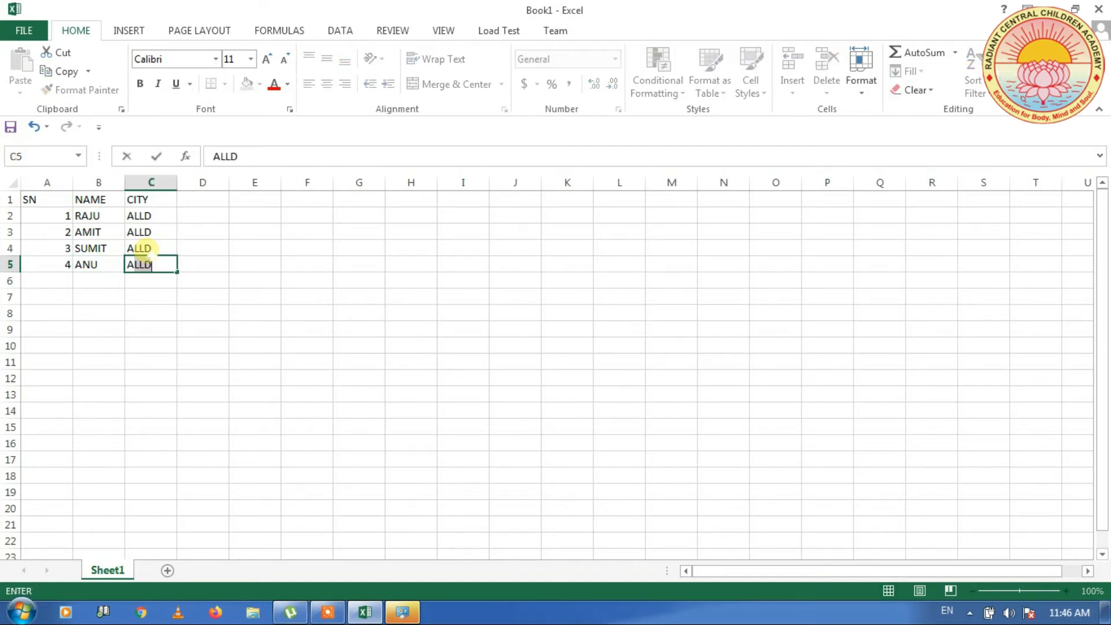
key(Return)
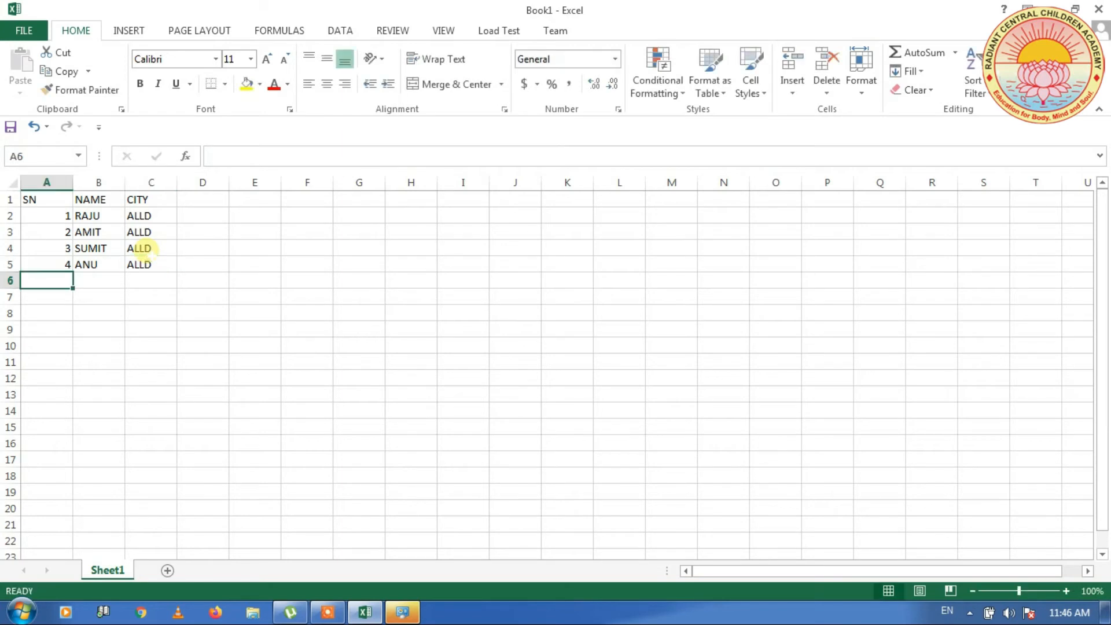
Step: Fill row 6 with serial number 5, the fifth student's name and the city ALLD
text(5)
key(Tab)
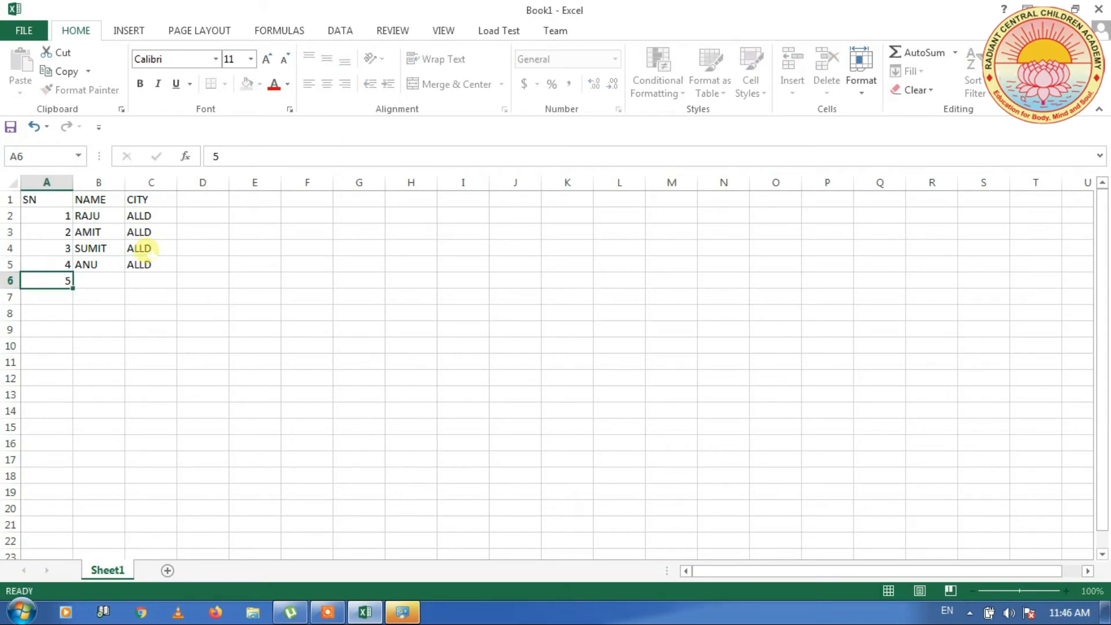
text(ALLU)
key(Tab)
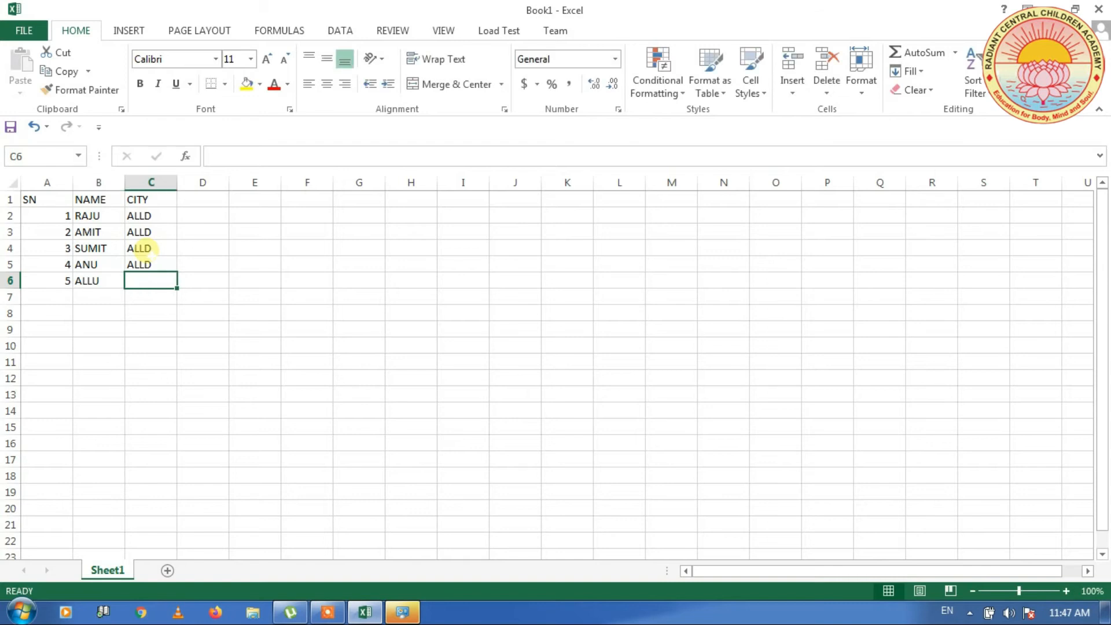
text(ALLD)
key(Return)
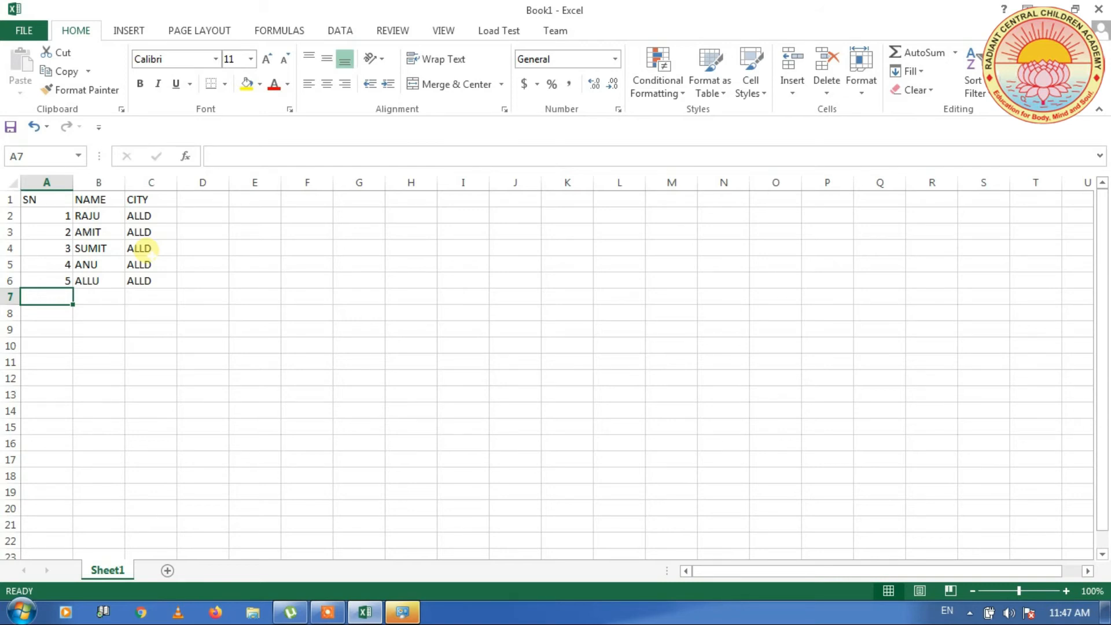
Step: Save the workbook to the Desktop as an Excel Workbook named STUDENTRECORD
click(23, 30)
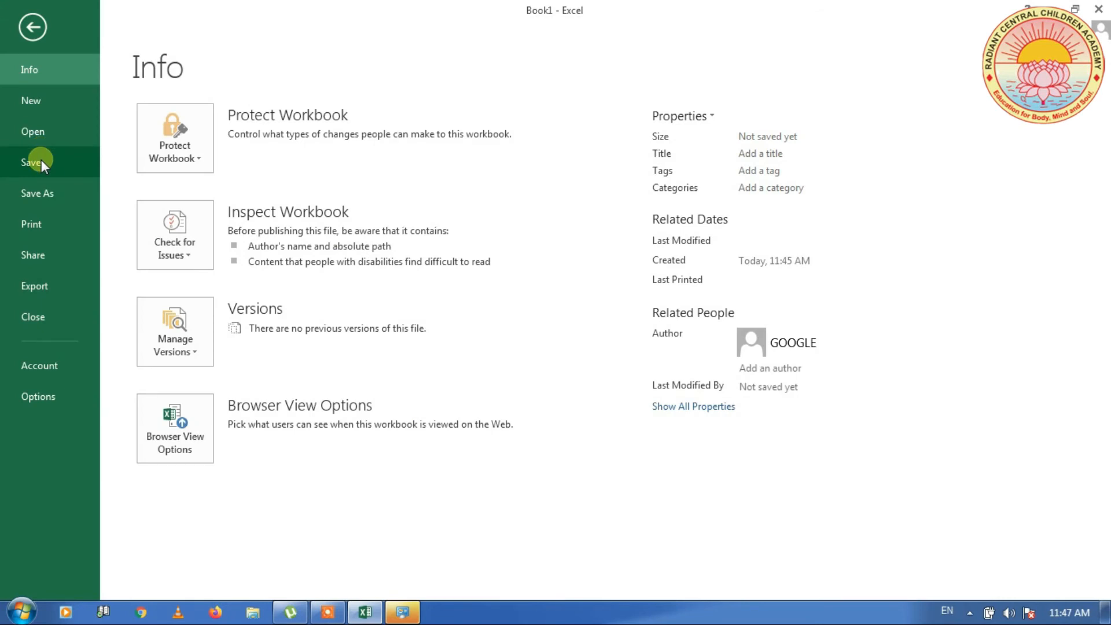
click(41, 159)
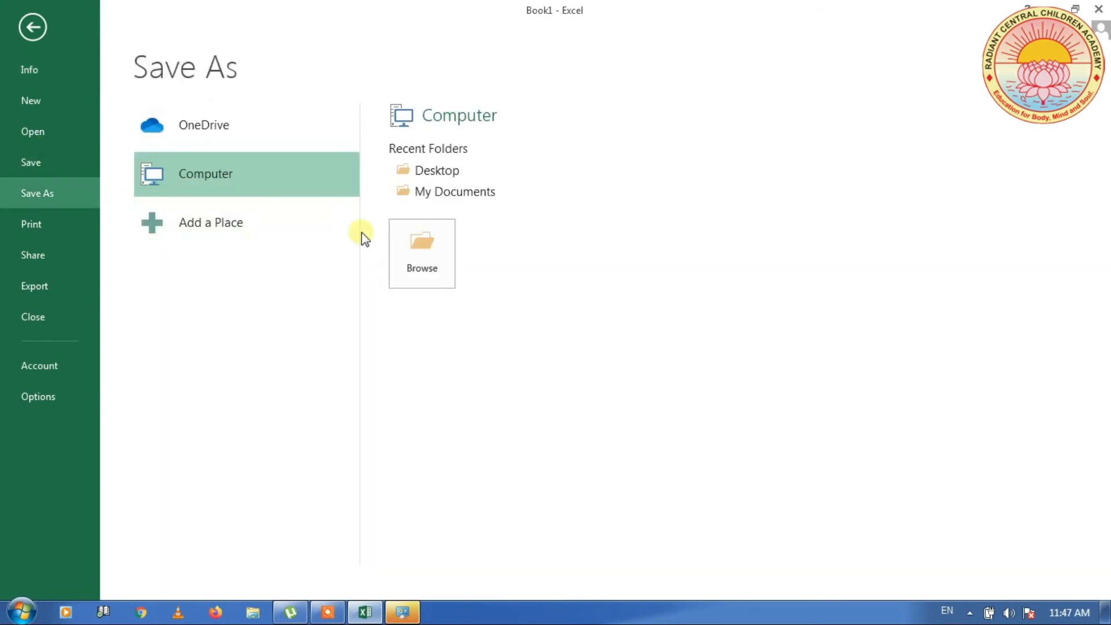
click(431, 256)
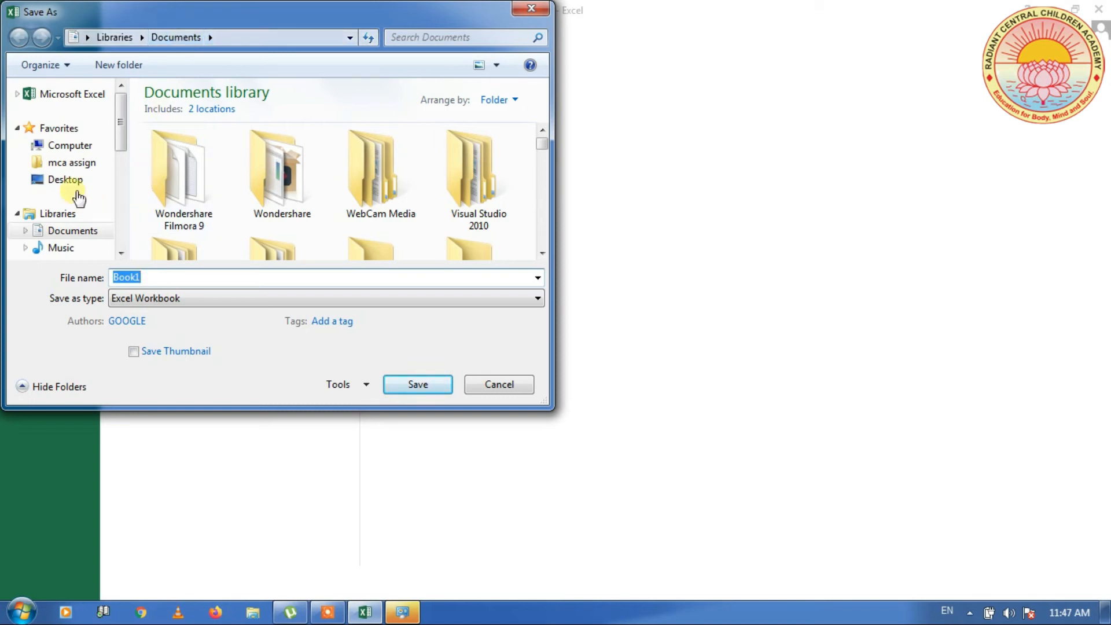
click(60, 184)
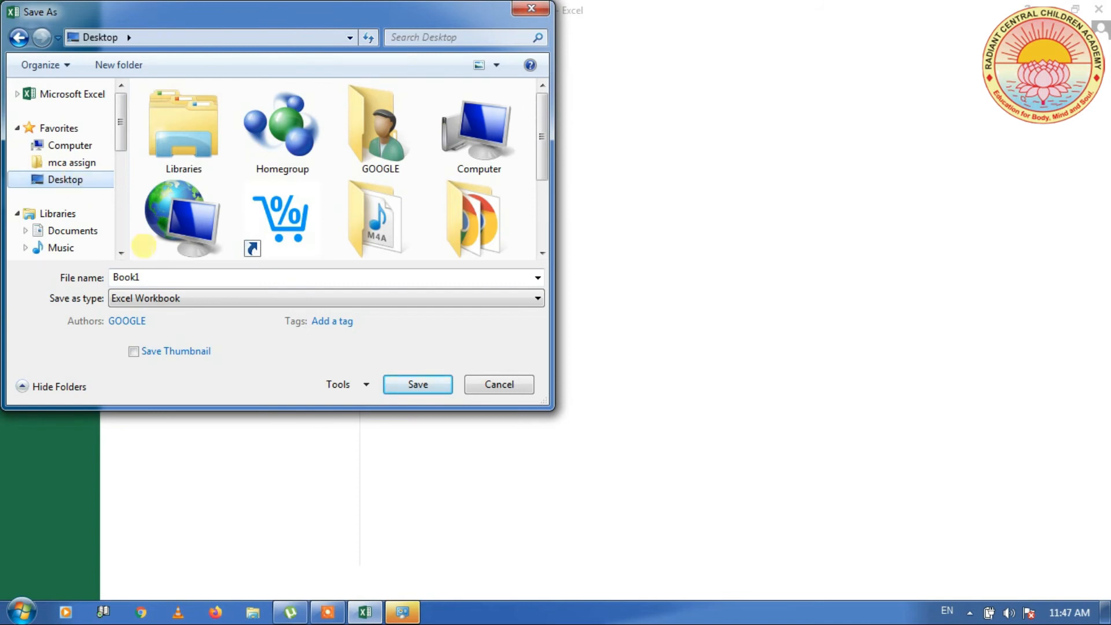
double_click(151, 277)
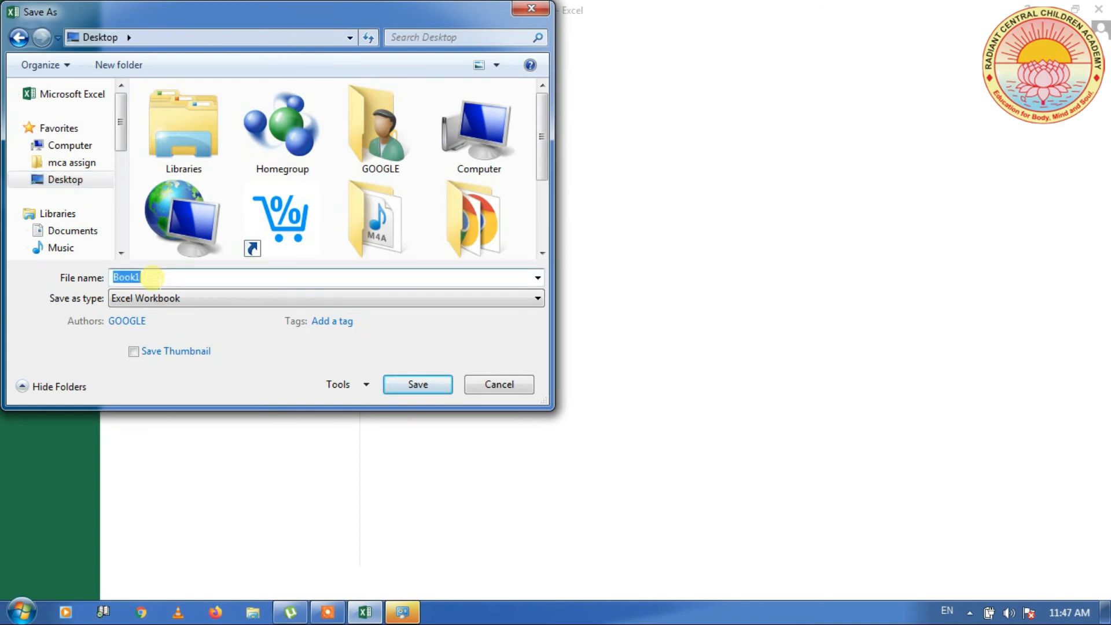
key(BackSpace)
text(STUDENTRECORD)
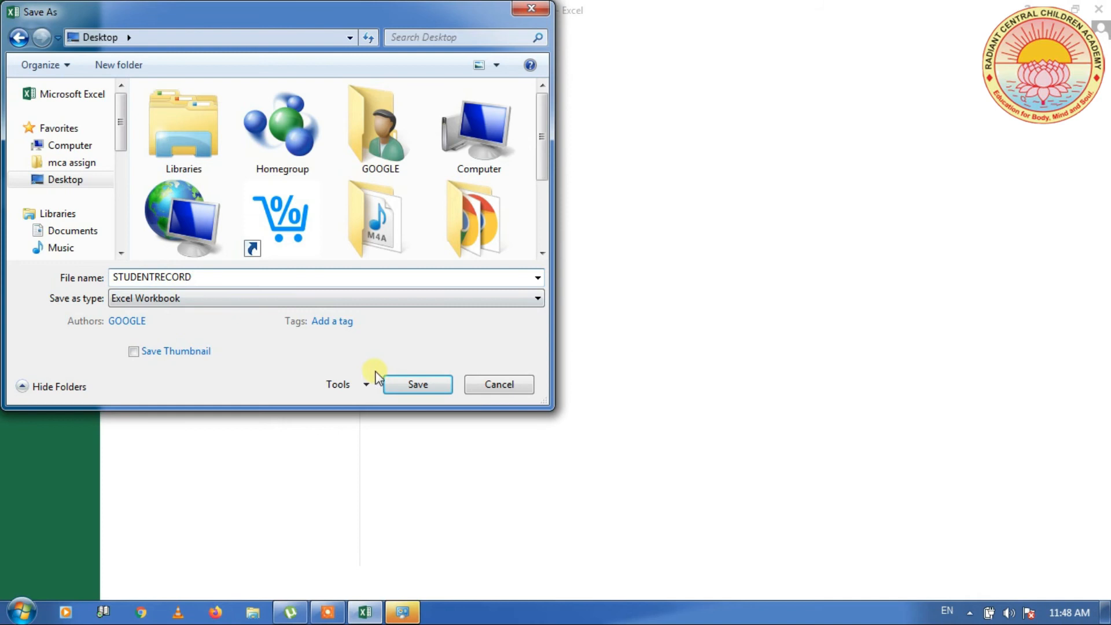
click(414, 388)
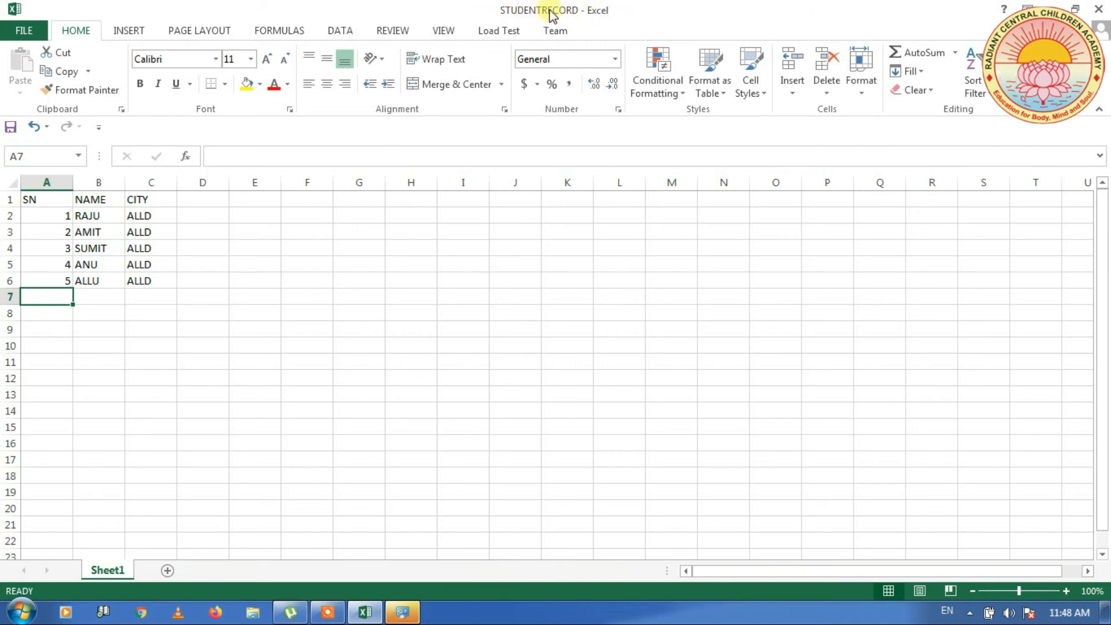
Step: Close Excel and the program associations window, and reopen the STUDENTRECORD workbook from the desktop
click(1101, 13)
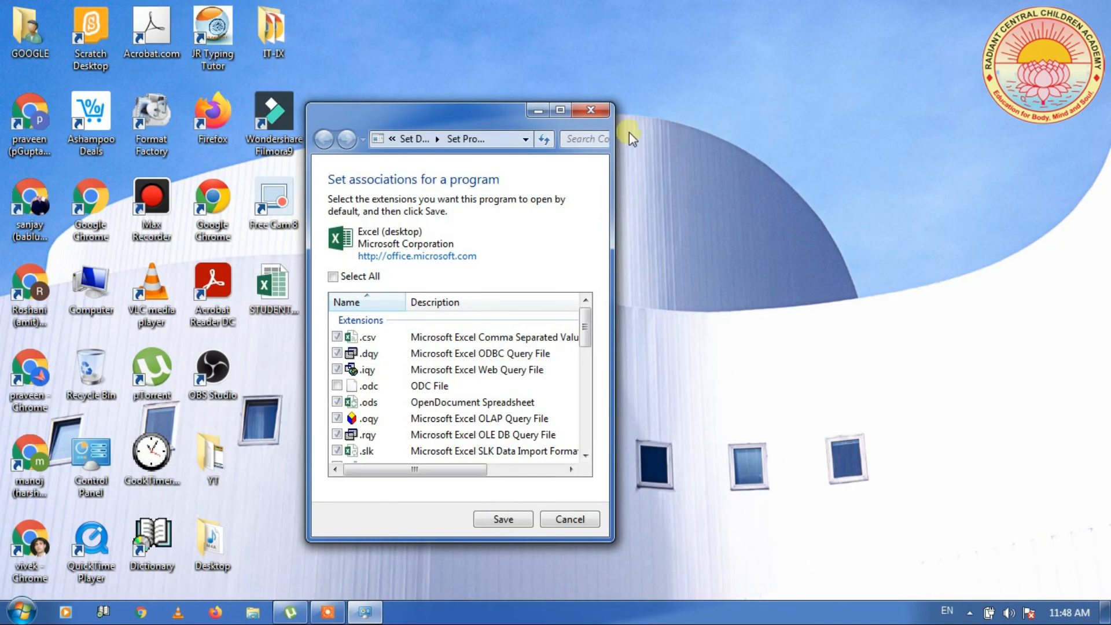
click(590, 110)
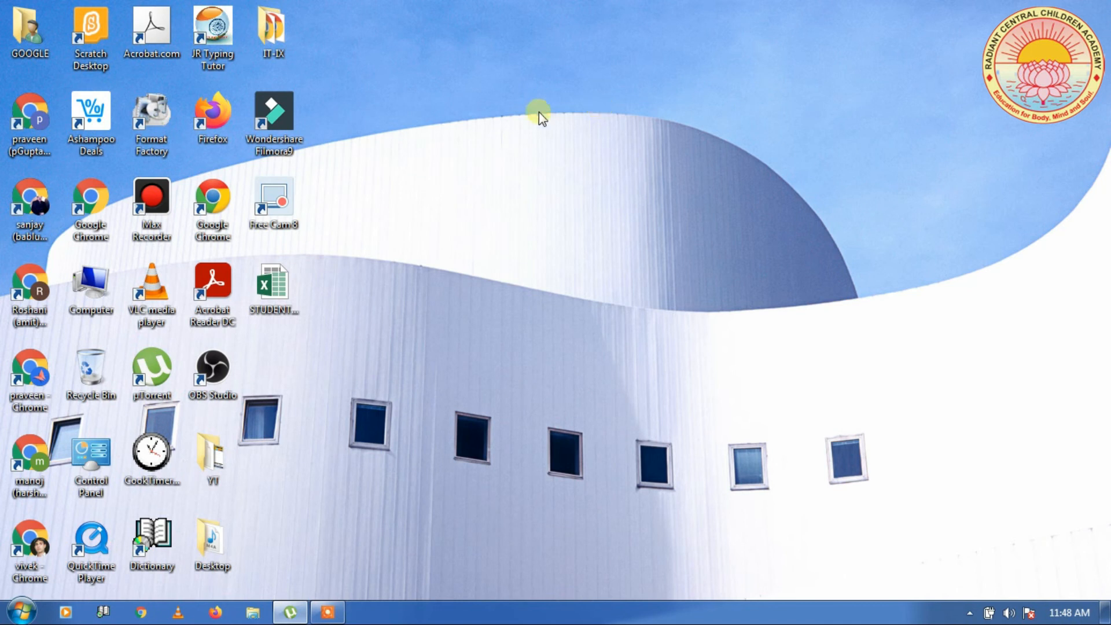
click(264, 290)
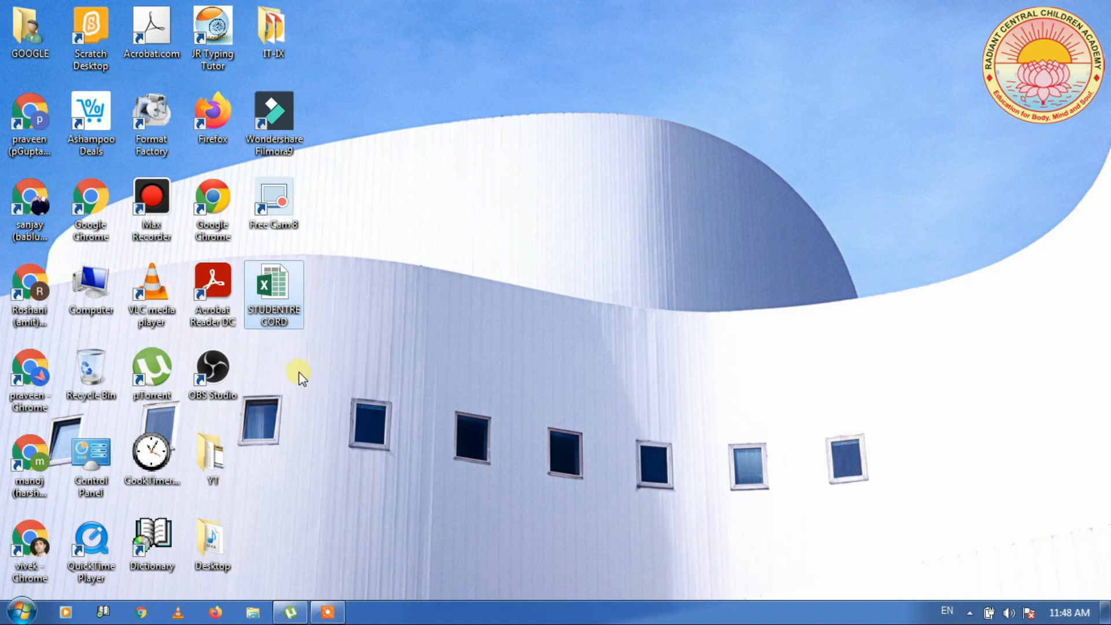
double_click(276, 290)
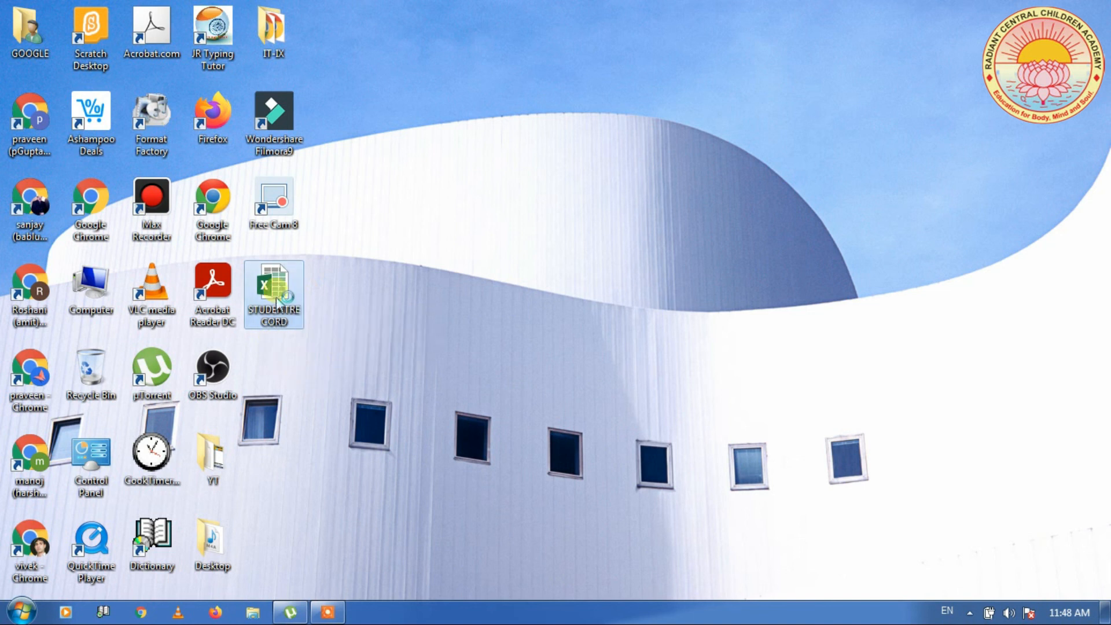